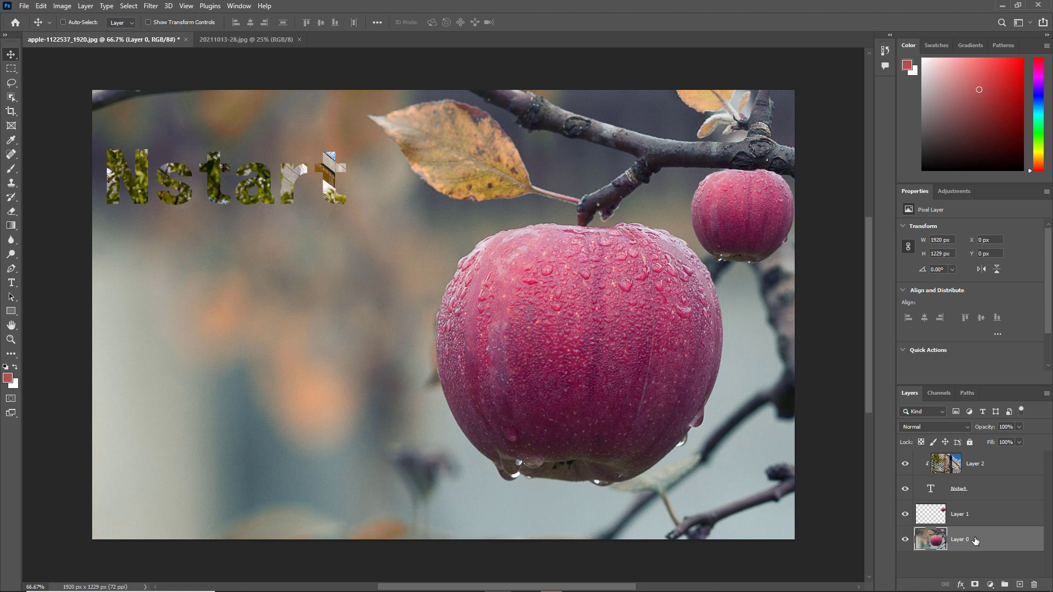
Try moving the Layer 0 background photo around the canvas with the Move tool, and undo both moves
{"action": "left_click_drag", "start_coordinate": [641, 427], "coordinate": [674, 423]}
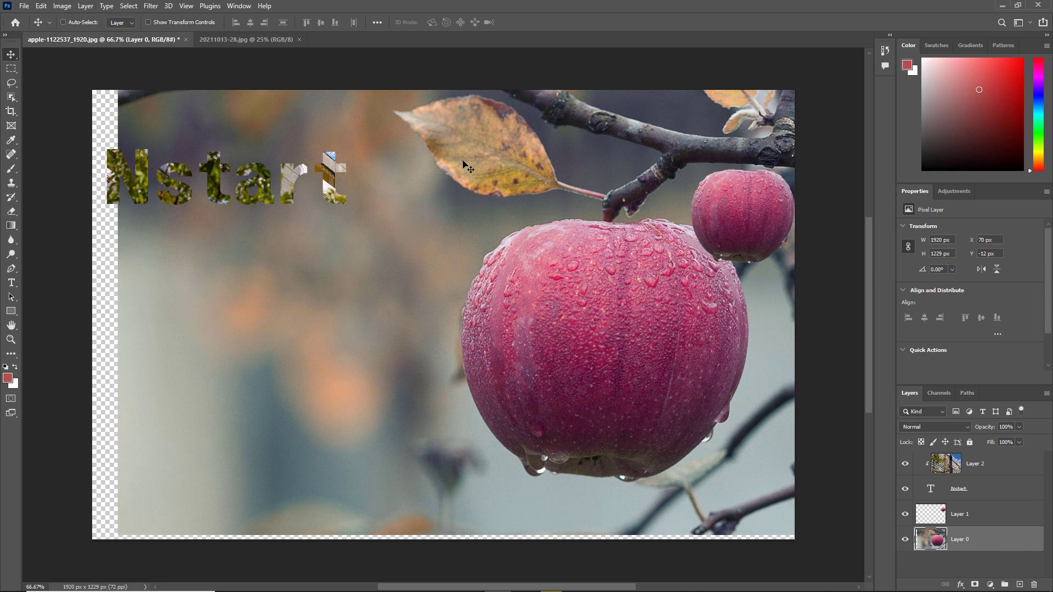
{"action": "left_click_drag", "start_coordinate": [468, 168], "coordinate": [400, 242]}
{"action": "key", "text": "ctrl"}
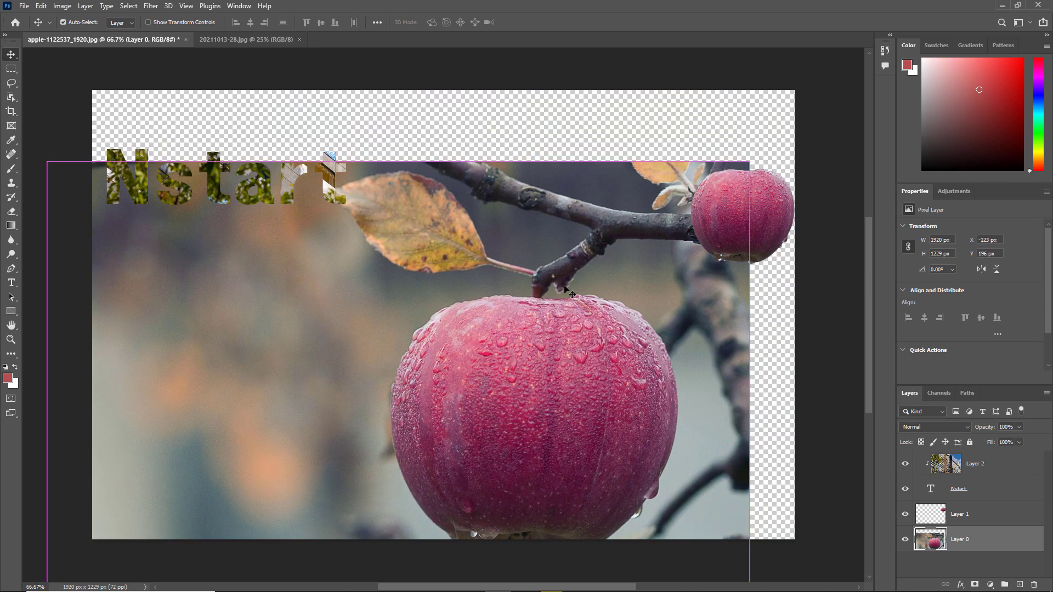
{"action": "key", "text": "ctrl+z"}
{"action": "key", "text": "ctrl+z"}
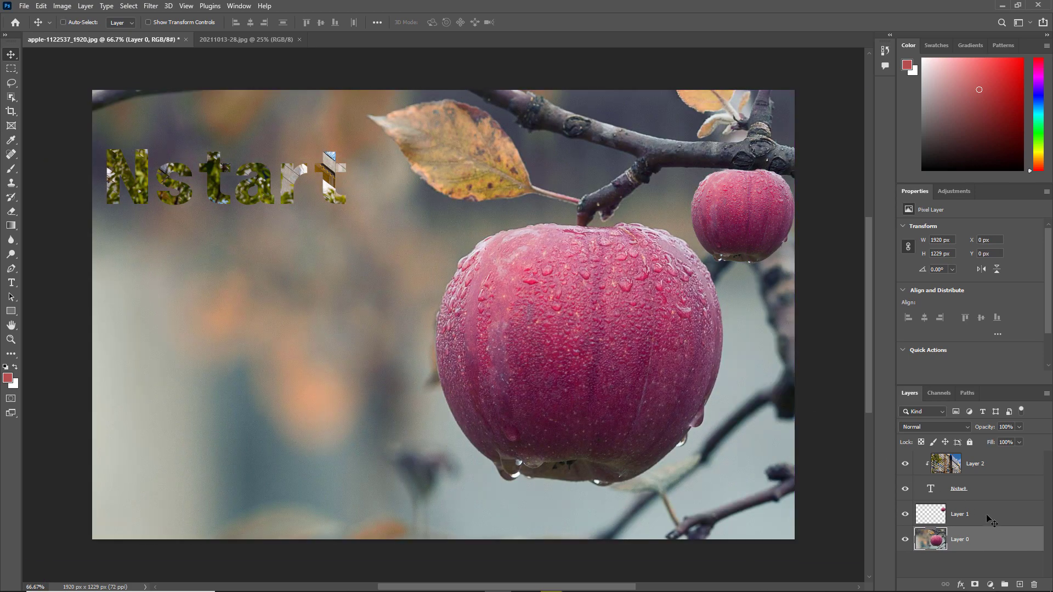
Select Layer 1 and try moving the small apple from different spots on the canvas, undoing each move
{"action": "left_click", "coordinate": [989, 516]}
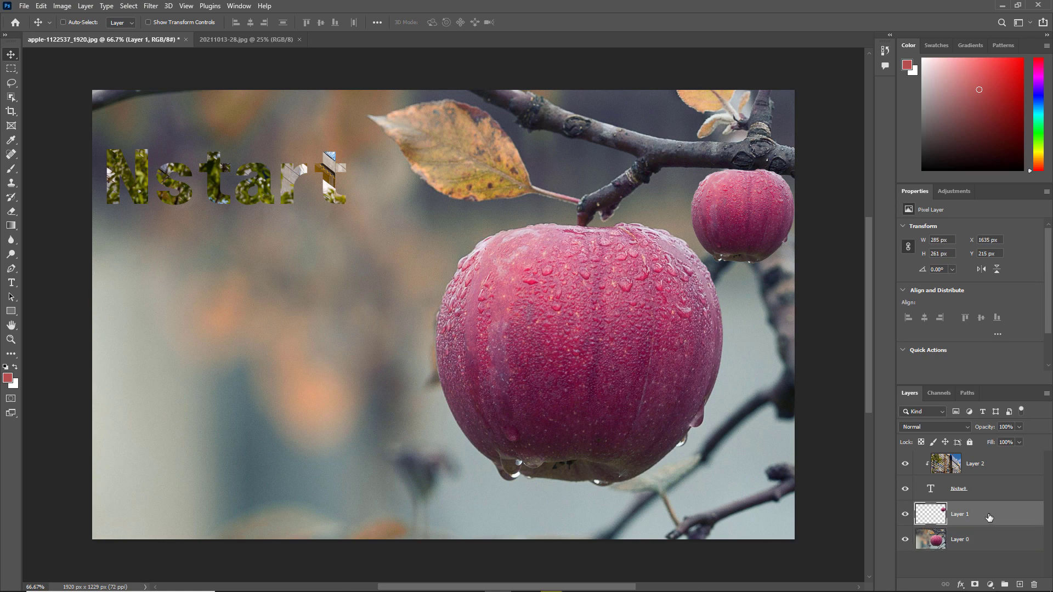
{"action": "left_click_drag", "start_coordinate": [339, 356], "coordinate": [299, 383]}
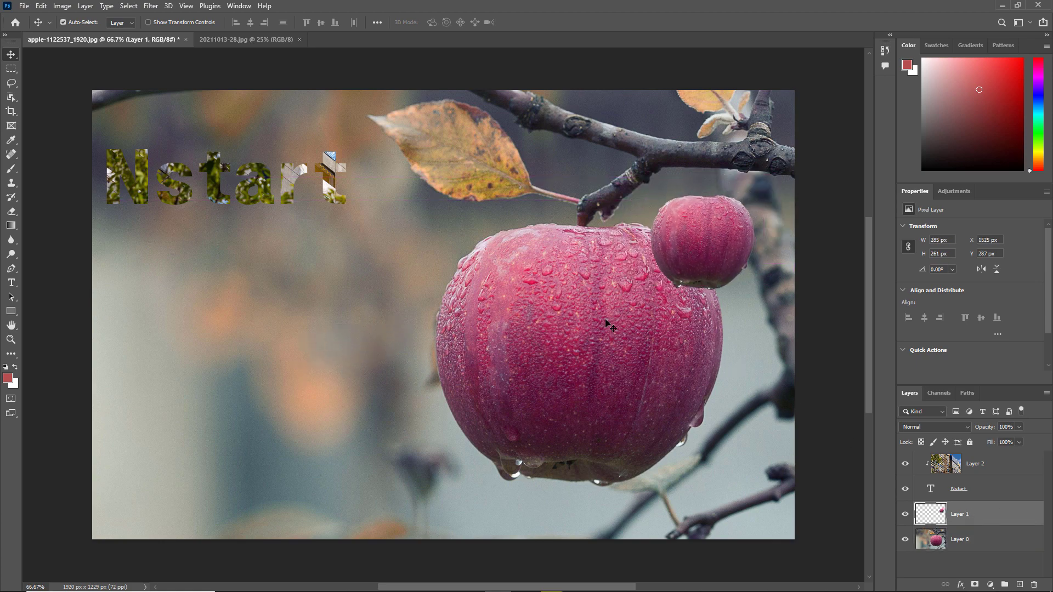
{"action": "key", "text": "ctrl+z"}
{"action": "left_click_drag", "start_coordinate": [757, 222], "coordinate": [707, 218]}
{"action": "key", "text": "ctrl+z"}
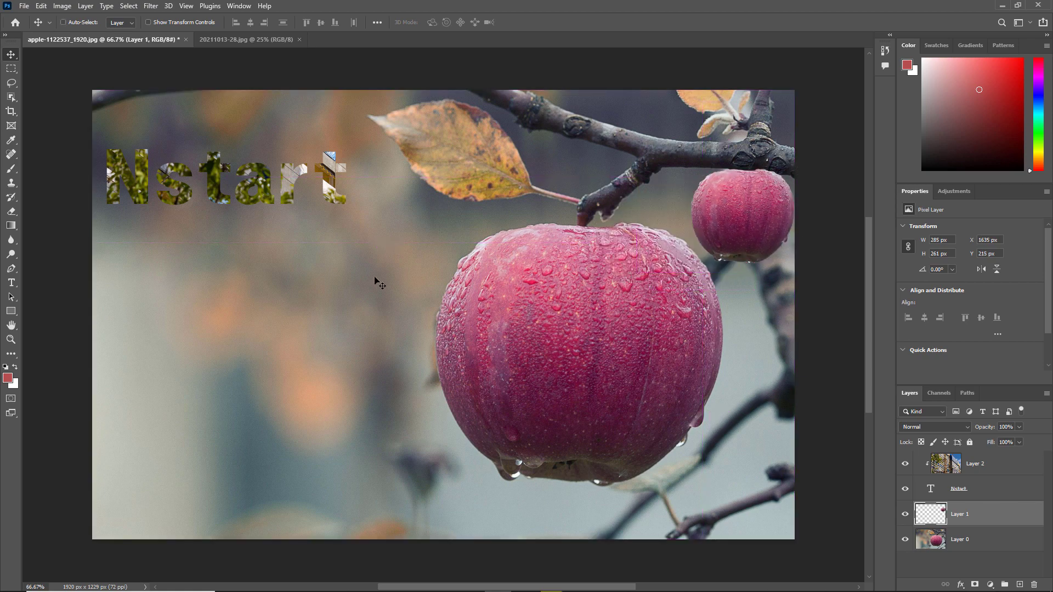
{"action": "left_click_drag", "start_coordinate": [376, 278], "coordinate": [388, 307]}
{"action": "key", "text": "ctrl+z"}
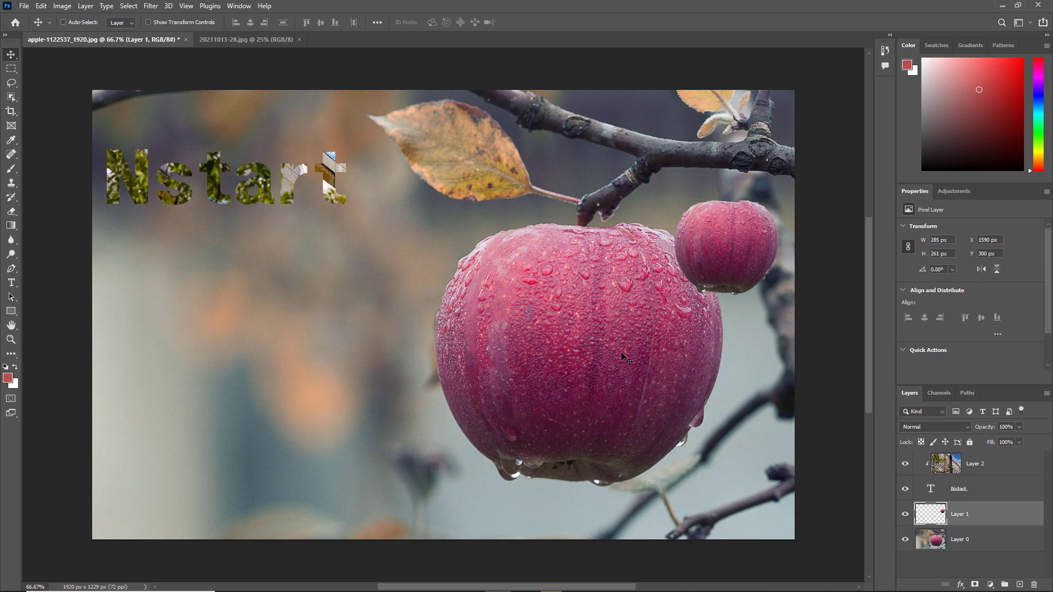
Select the Nstart text layer, try moving the text down and to the right, and undo the move
{"action": "left_click", "coordinate": [987, 489]}
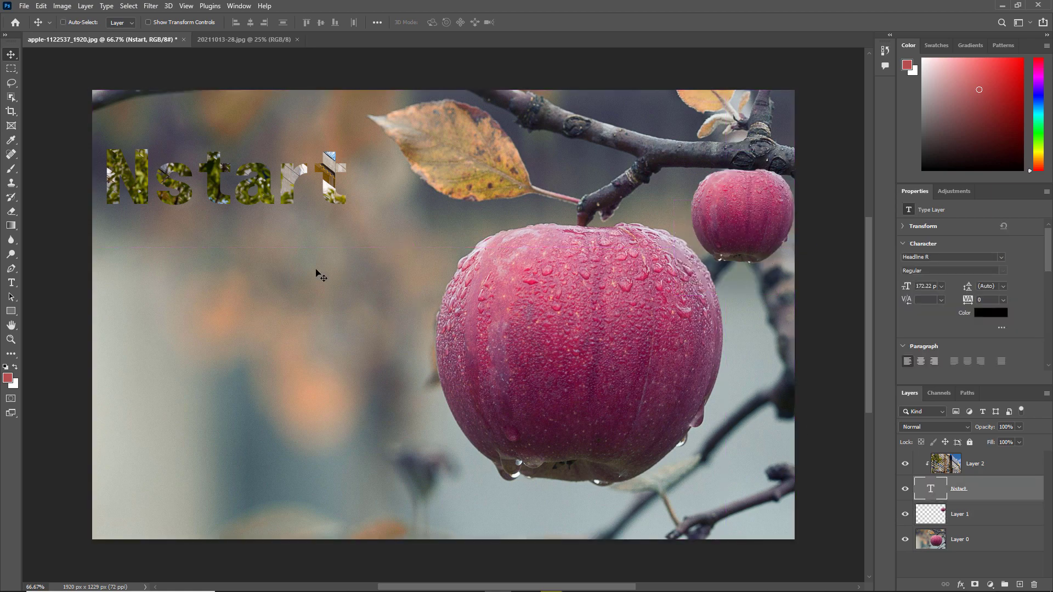
{"action": "left_click_drag", "start_coordinate": [320, 274], "coordinate": [354, 362]}
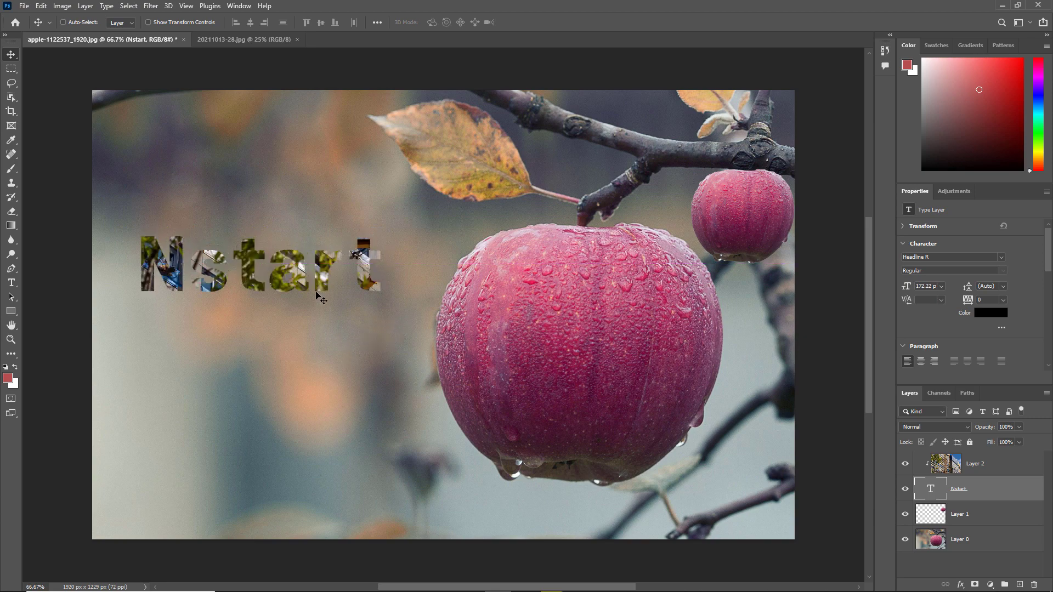
{"action": "key", "text": "ctrl+z"}
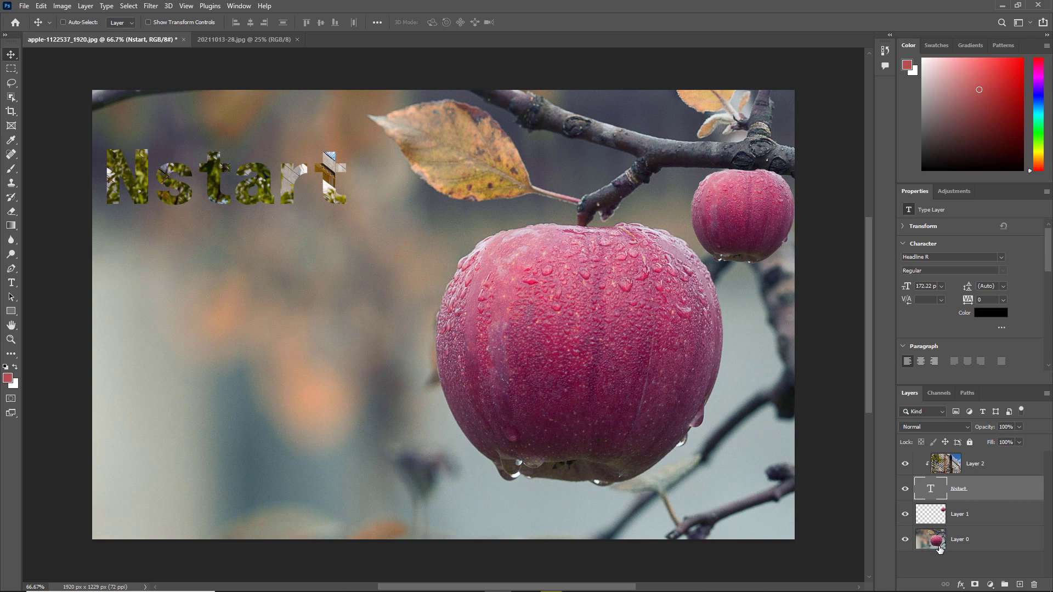
Enable Auto-Select for the Move tool and test it by shifting the Layer 0 background left, undoing the shift
{"action": "left_click", "coordinate": [991, 542]}
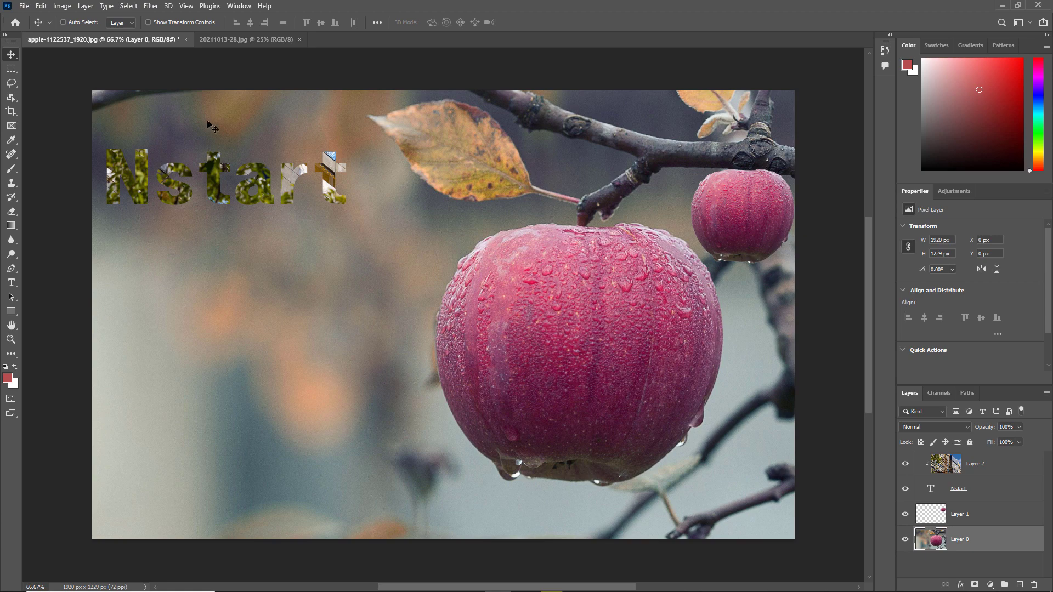
{"action": "left_click", "coordinate": [63, 23]}
{"action": "mouse_move", "coordinate": [623, 365]}
{"action": "left_mouse_down"}
{"action": "mouse_move", "coordinate": [584, 353]}
{"action": "mouse_move", "coordinate": [605, 363]}
{"action": "left_mouse_up"}
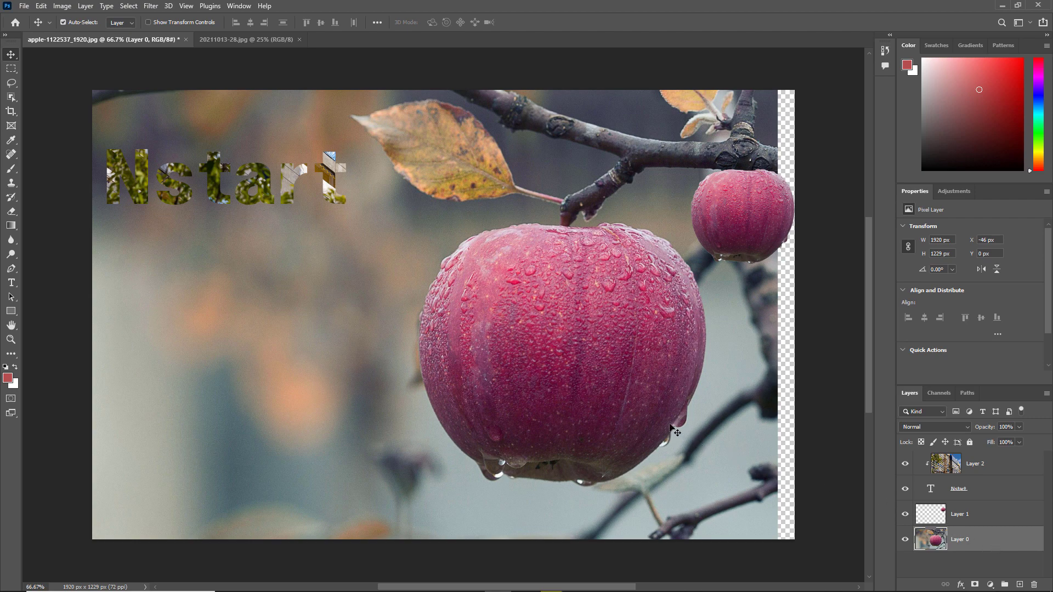
{"action": "key", "text": "ctrl+z"}
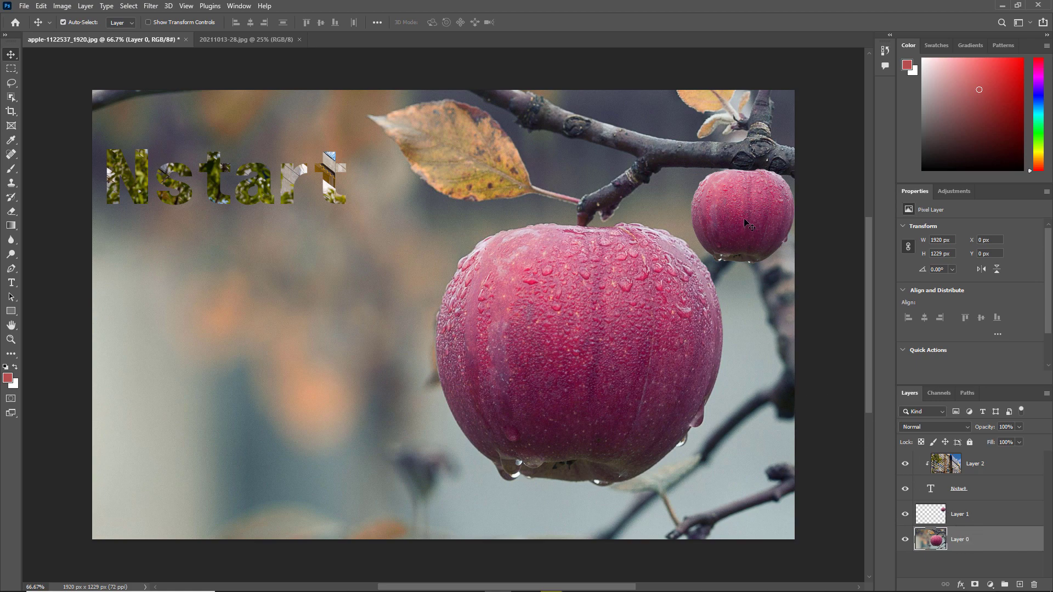
Try moving the small apple directly on the canvas using Auto-Select, and undo the move
{"action": "left_click_drag", "start_coordinate": [746, 218], "coordinate": [673, 219]}
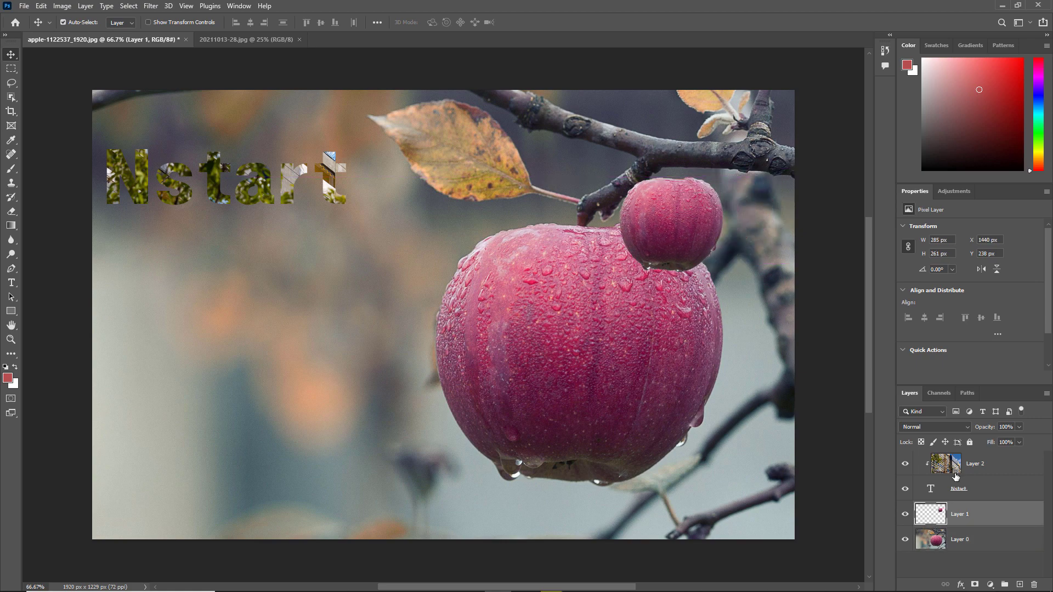
{"action": "key", "text": "ctrl"}
{"action": "key", "text": "ctrl+z"}
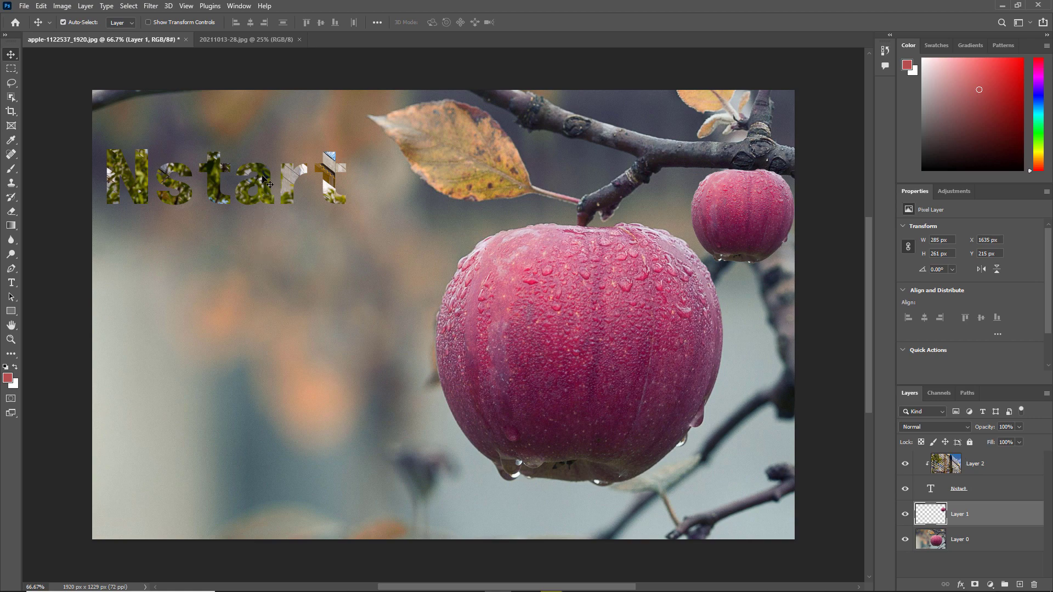
Shift the clipped Layer 2 photo to about X -105 px, Y 22 px, and move the Nstart text layer slightly down and right
{"action": "left_click_drag", "start_coordinate": [261, 175], "coordinate": [223, 182]}
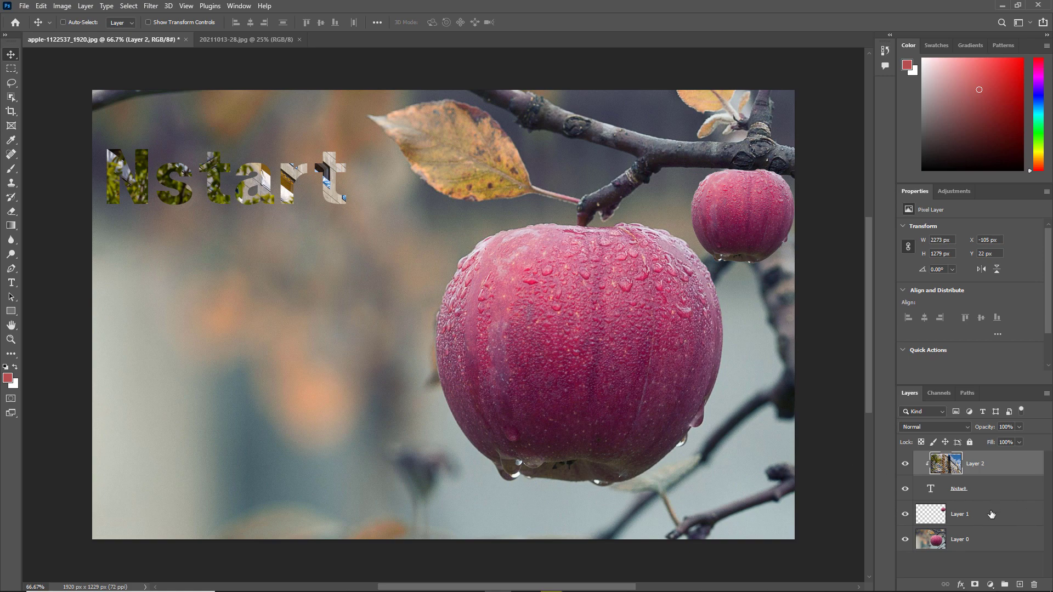
{"action": "right_click", "coordinate": [291, 176]}
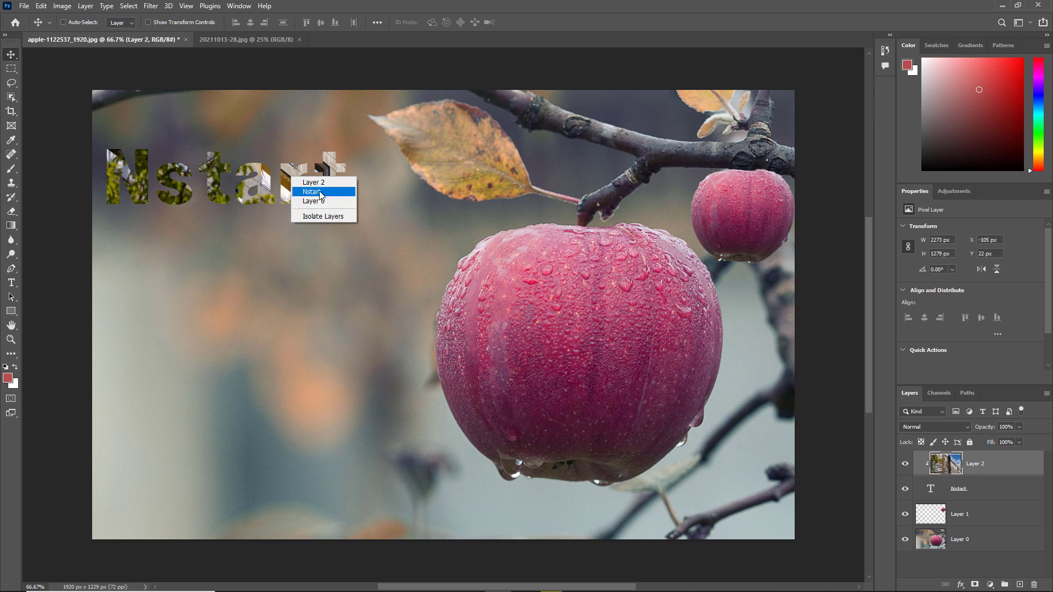
{"action": "left_click", "coordinate": [328, 192]}
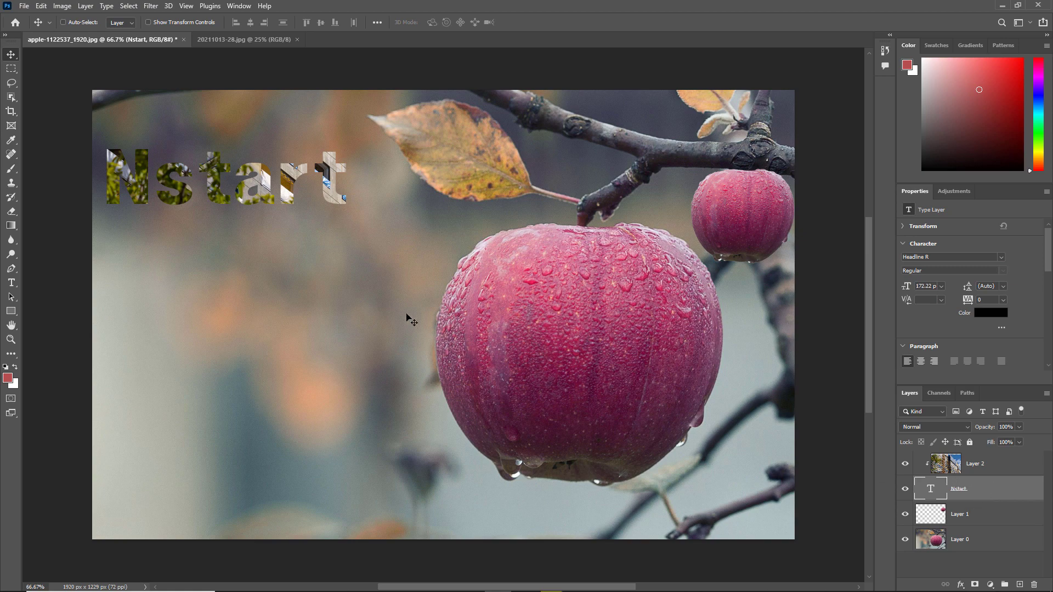
{"action": "mouse_move", "coordinate": [293, 265]}
{"action": "left_mouse_down"}
{"action": "mouse_move", "coordinate": [307, 352]}
{"action": "mouse_move", "coordinate": [304, 247]}
{"action": "mouse_move", "coordinate": [298, 253]}
{"action": "left_mouse_up"}
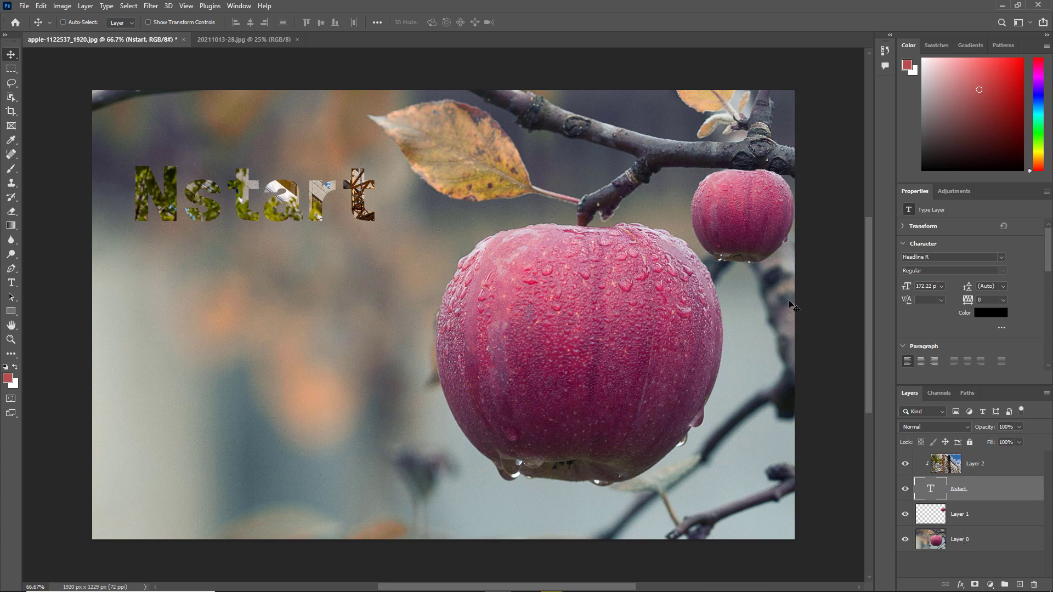
Pick Layer 1 from the layers under the small apple, try moving it left, and undo the move
{"action": "right_click", "coordinate": [743, 214]}
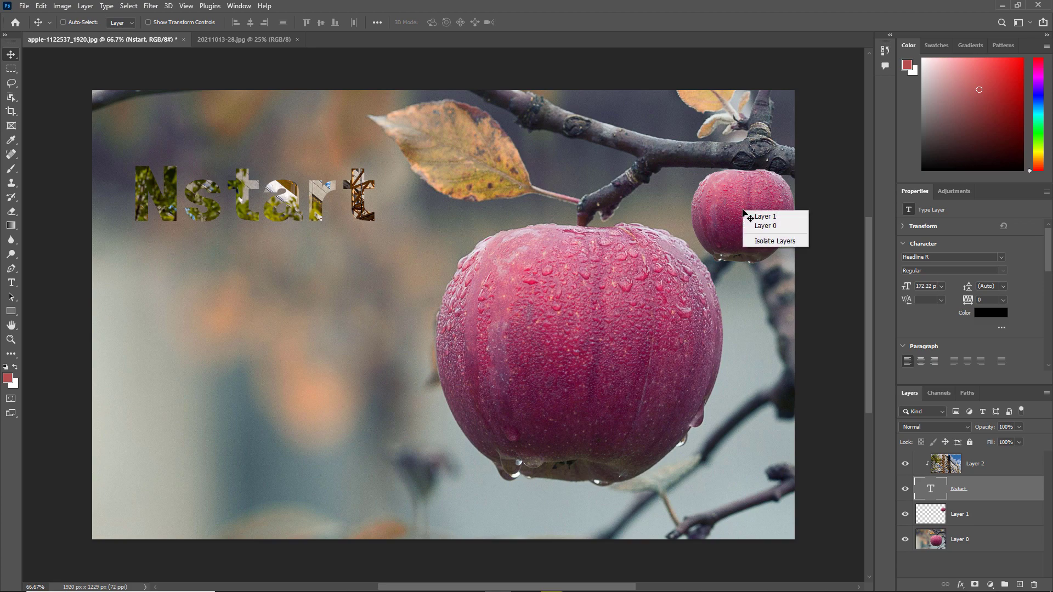
{"action": "left_click", "coordinate": [771, 215]}
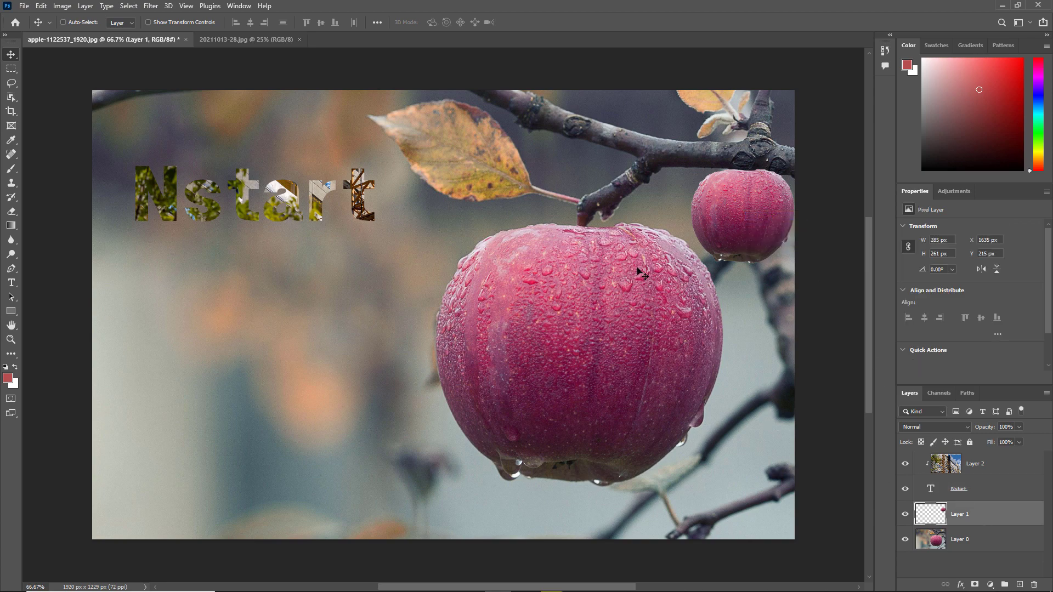
{"action": "left_click_drag", "start_coordinate": [642, 272], "coordinate": [605, 266]}
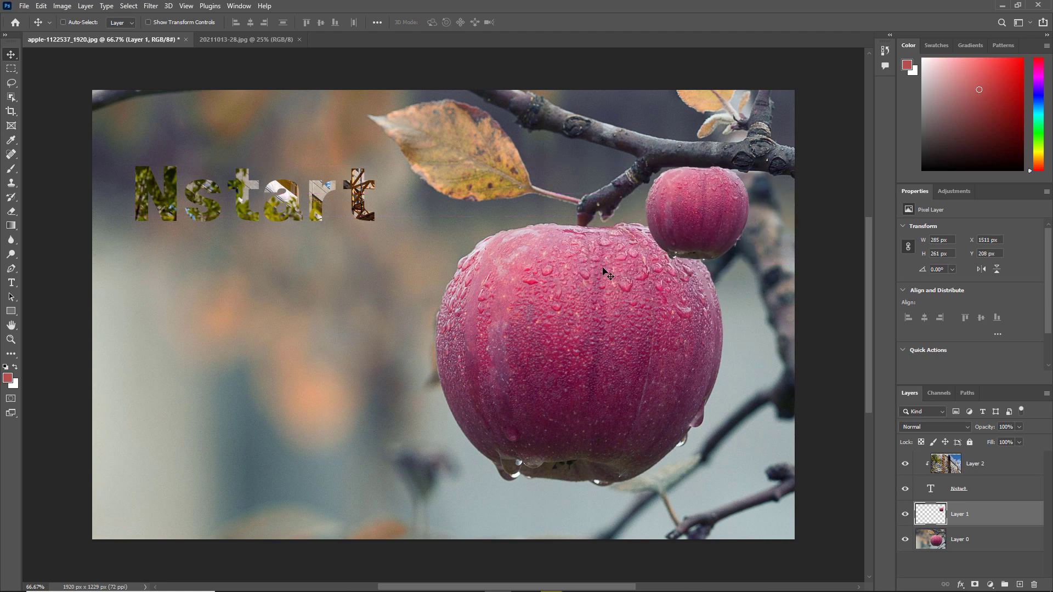
{"action": "key", "text": "ctrl+z"}
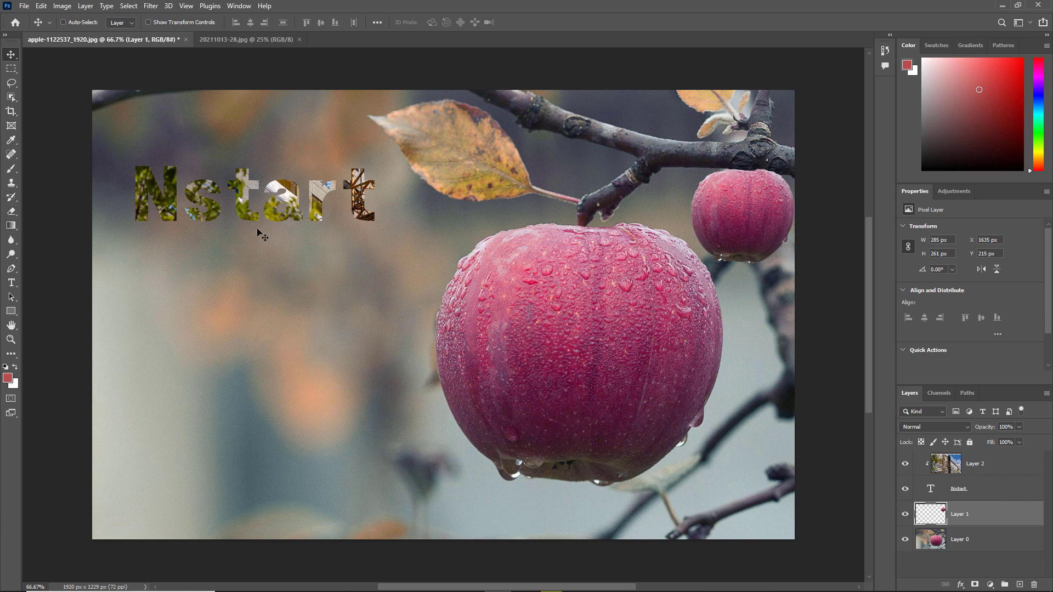
Turn off the Move tool's Auto-Select option
{"action": "left_click", "coordinate": [62, 22]}
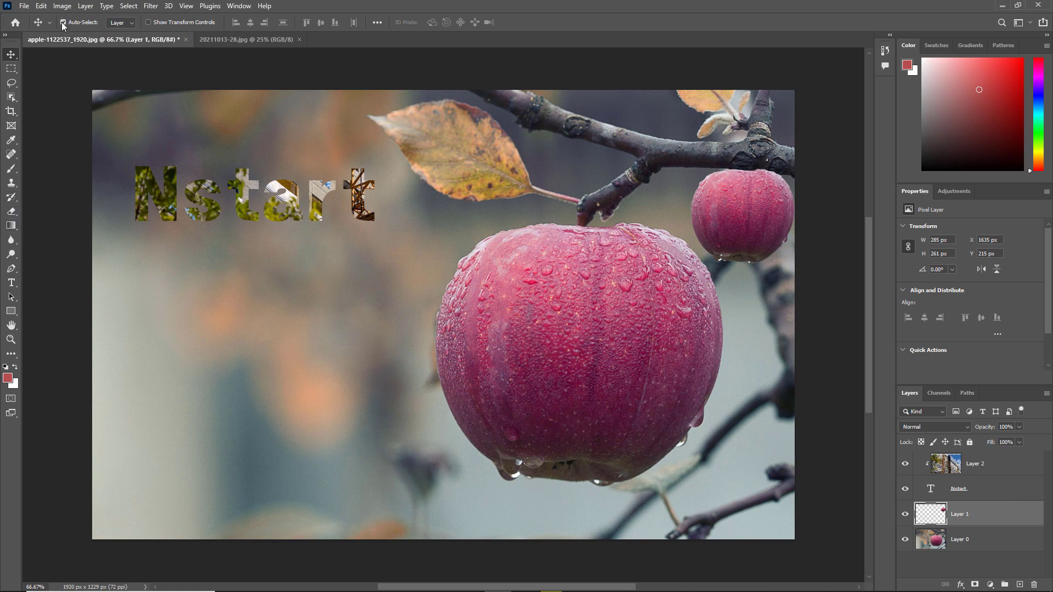